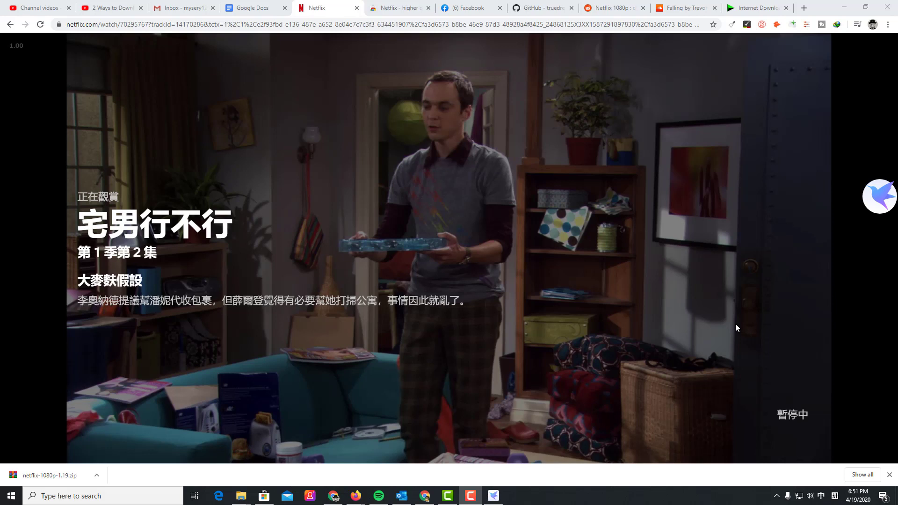
- Leave the paused Big Bang Theory S1E2 episode for the 'Netflix - higher quality' store tab
mouse_move(634, 280)
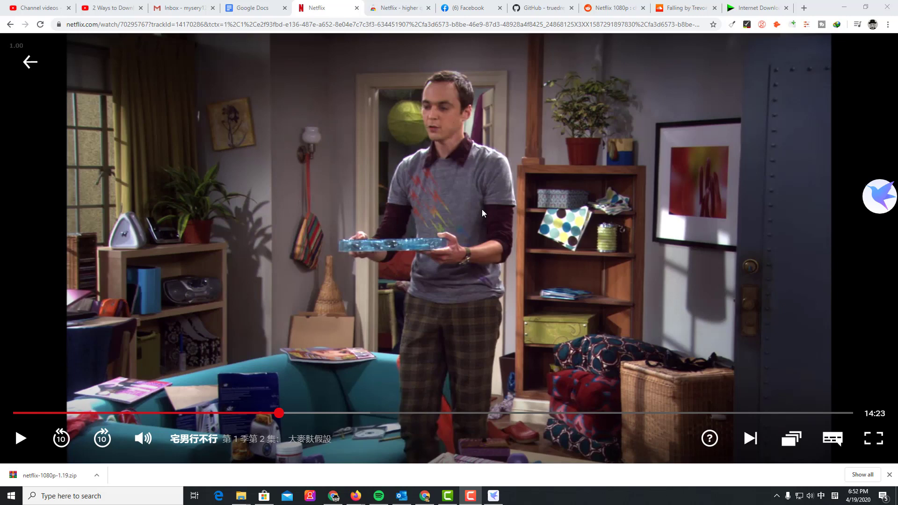
- Go from the 'Netflix - higher quality' store page to the netflix-1080p GitHub repository and read its README
click(400, 8)
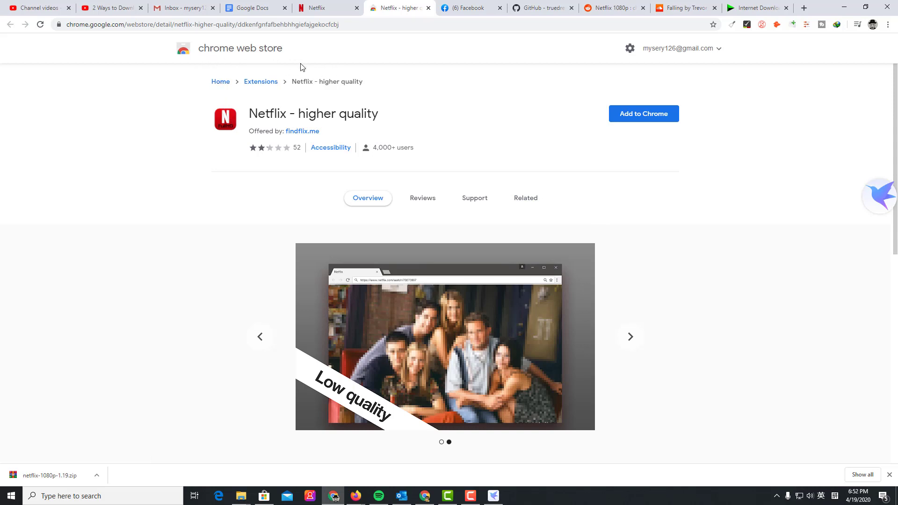
click(546, 9)
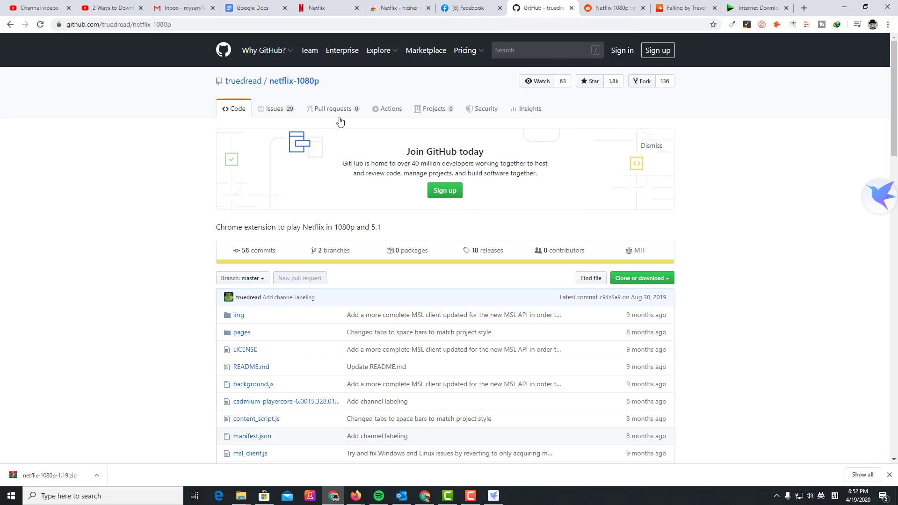
scroll(314, 175, down, 2)
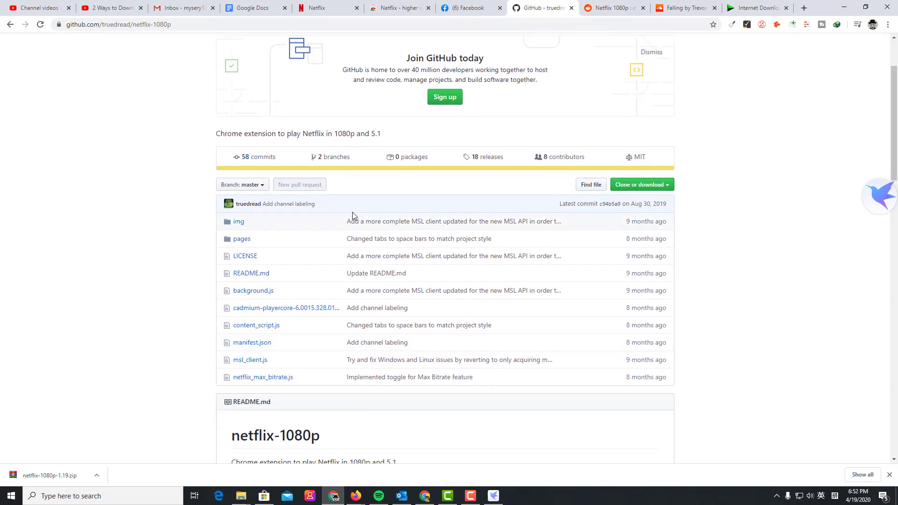
scroll(351, 214, up, 2)
scroll(348, 216, down, 2)
scroll(347, 216, up, 1)
scroll(347, 216, up, 1)
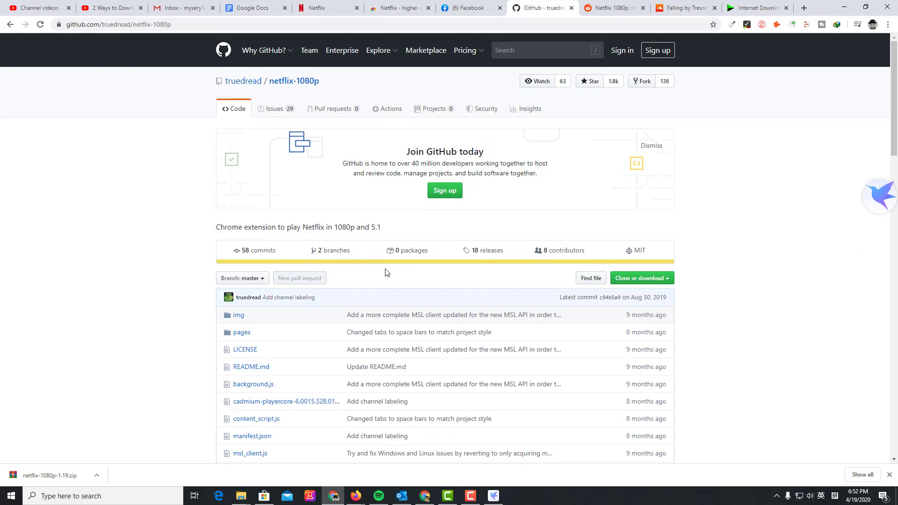
scroll(385, 269, down, 3)
scroll(486, 389, down, 12)
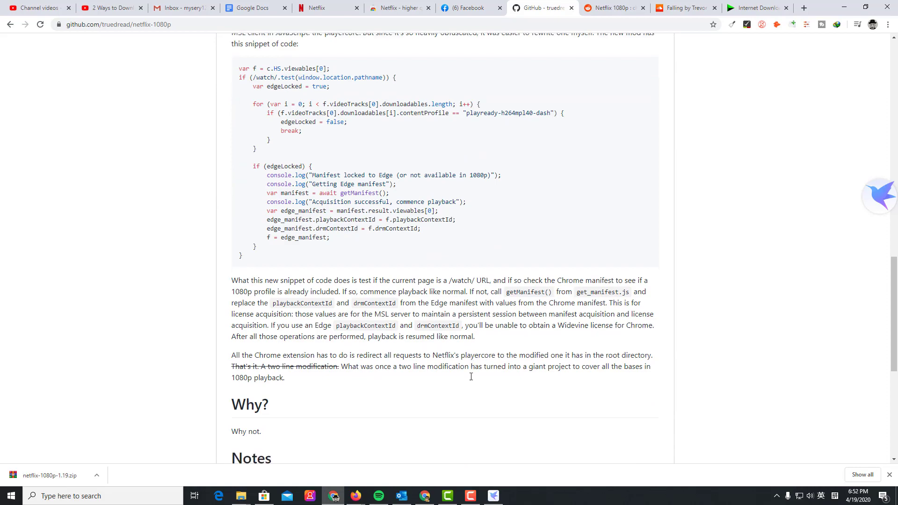
scroll(470, 378, up, 16)
scroll(455, 375, up, 1)
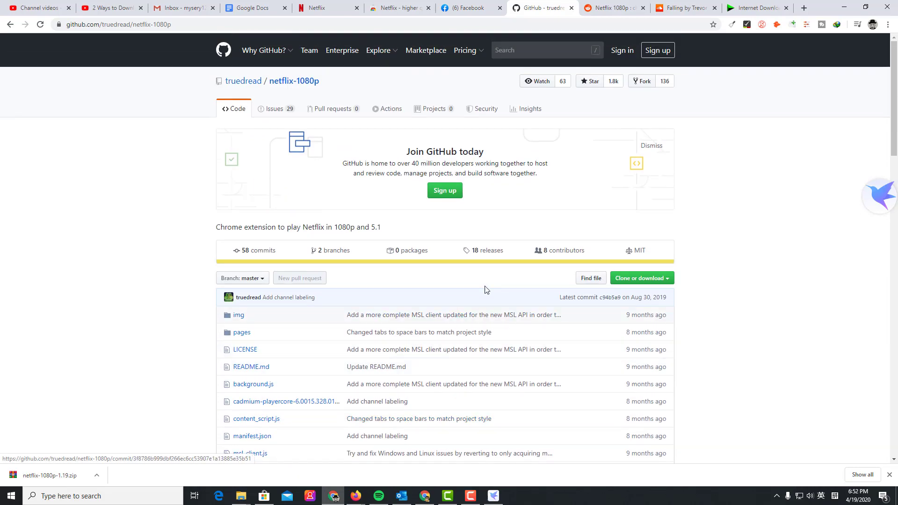
- Download the netflix-1080p v1.19 source code zip from the releases page
click(488, 252)
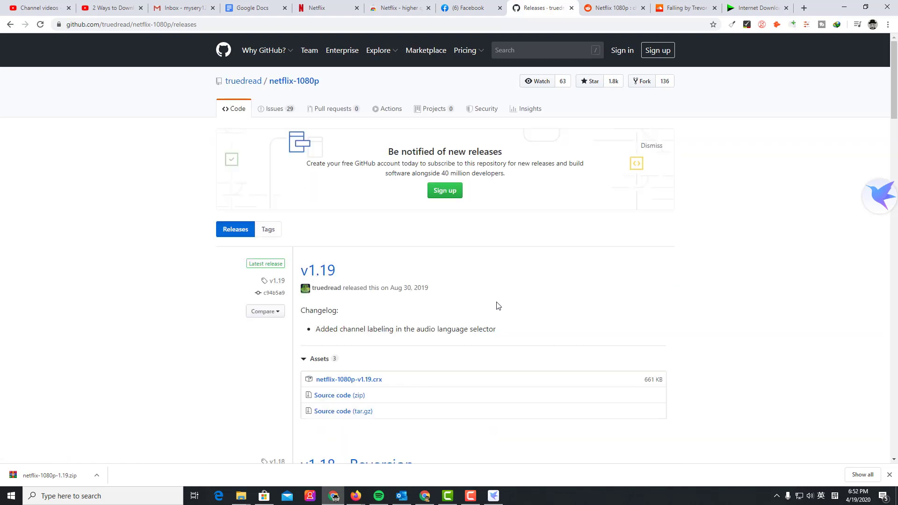
scroll(496, 305, down, 2)
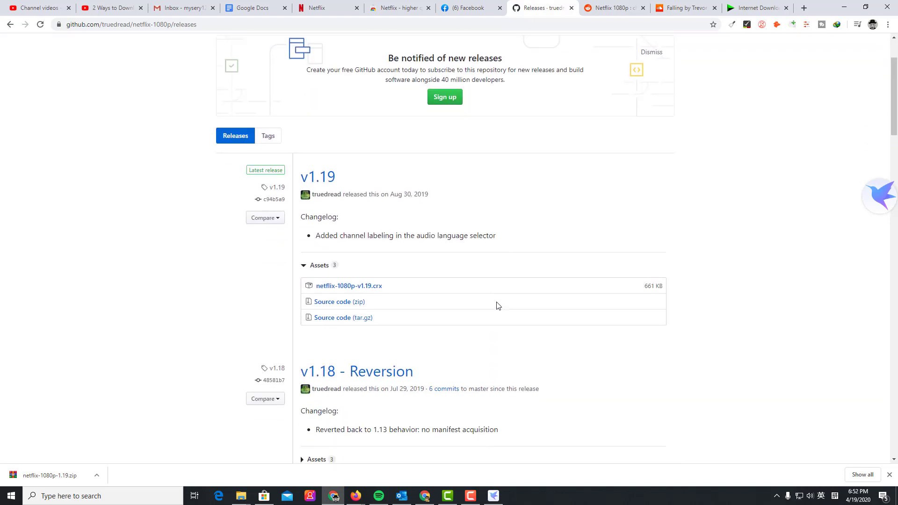
click(345, 307)
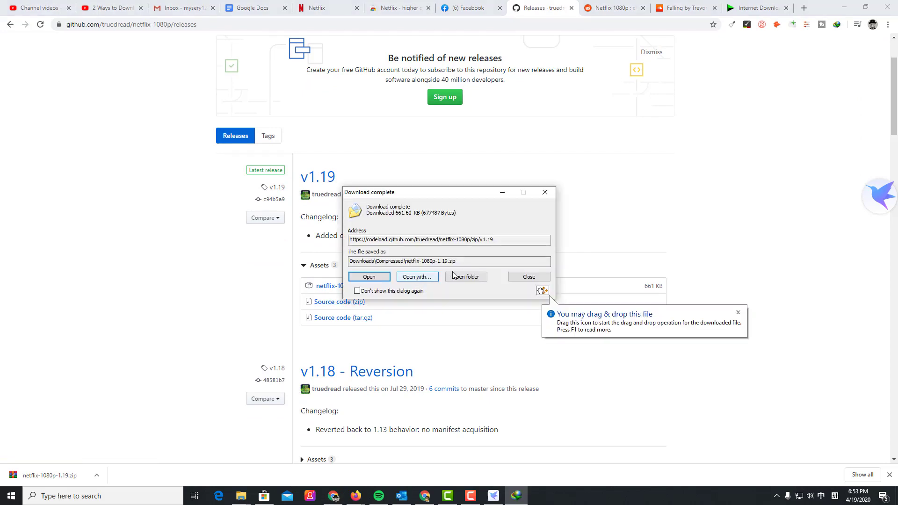
click(465, 278)
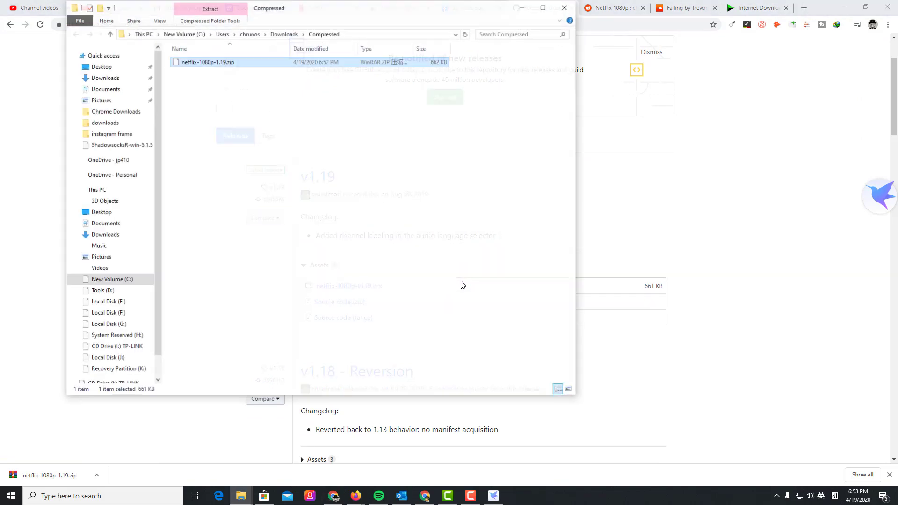
- Return to Chrome and bring up the main menu's More tools submenu
click(755, 92)
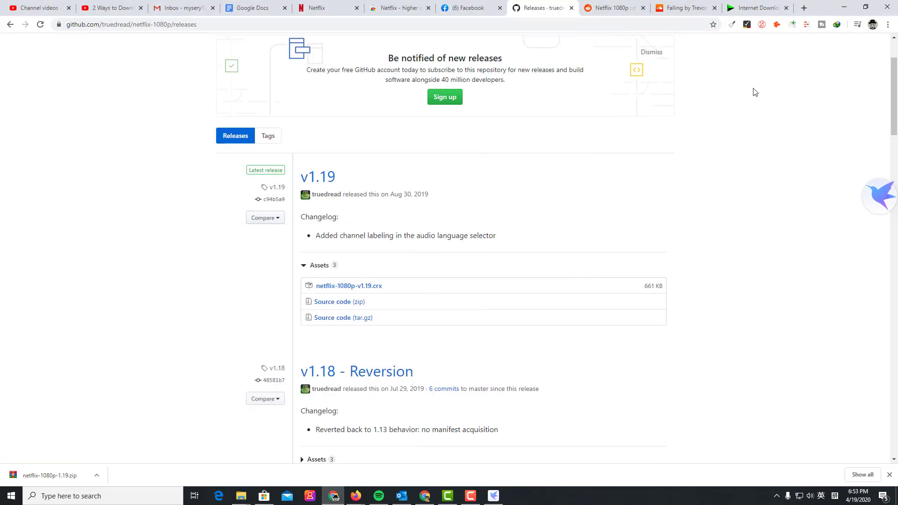
click(888, 25)
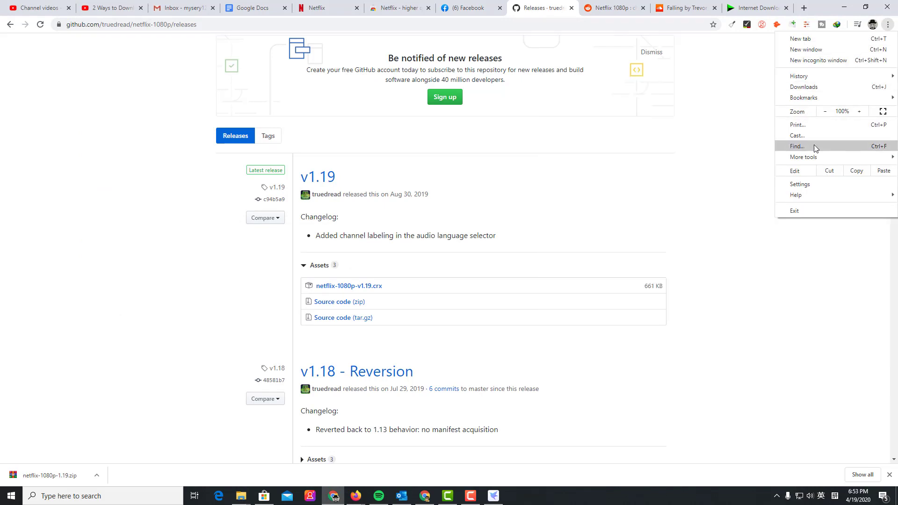
mouse_move(818, 155)
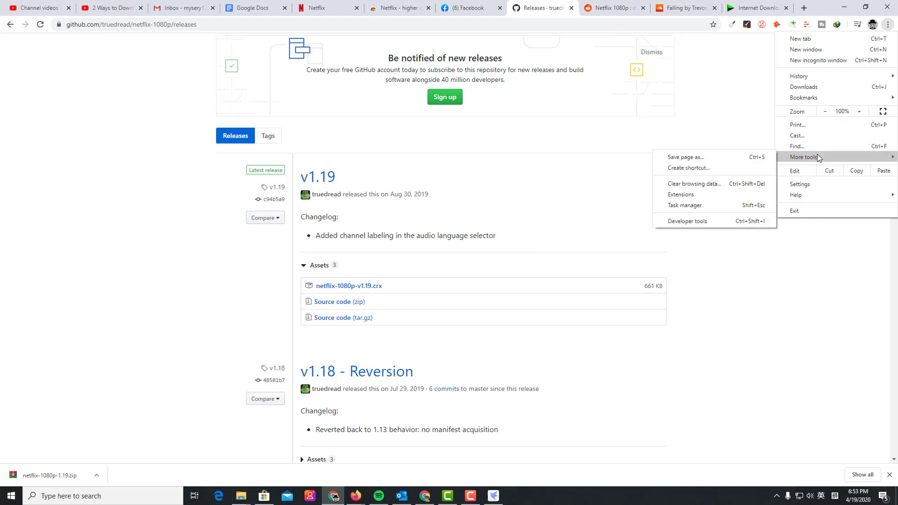
- On Chrome's Extensions page, enable Developer mode and start Load unpacked
click(720, 199)
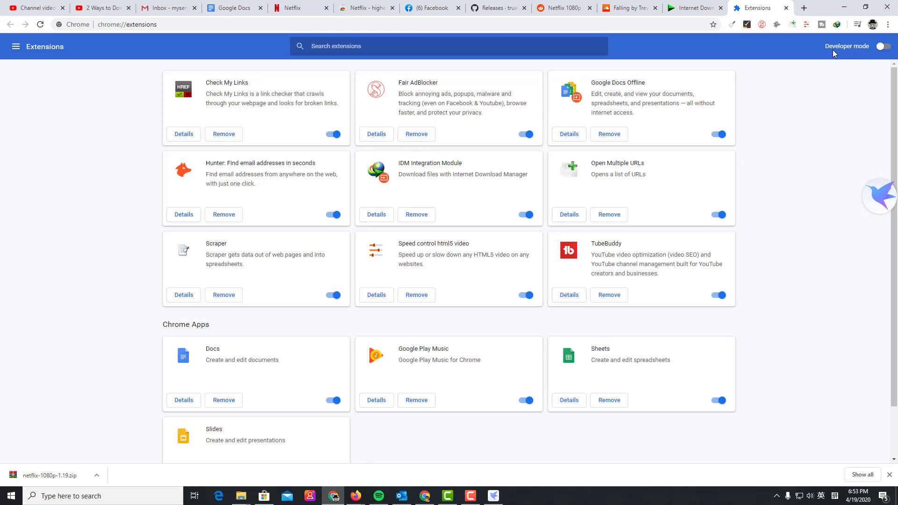
click(883, 46)
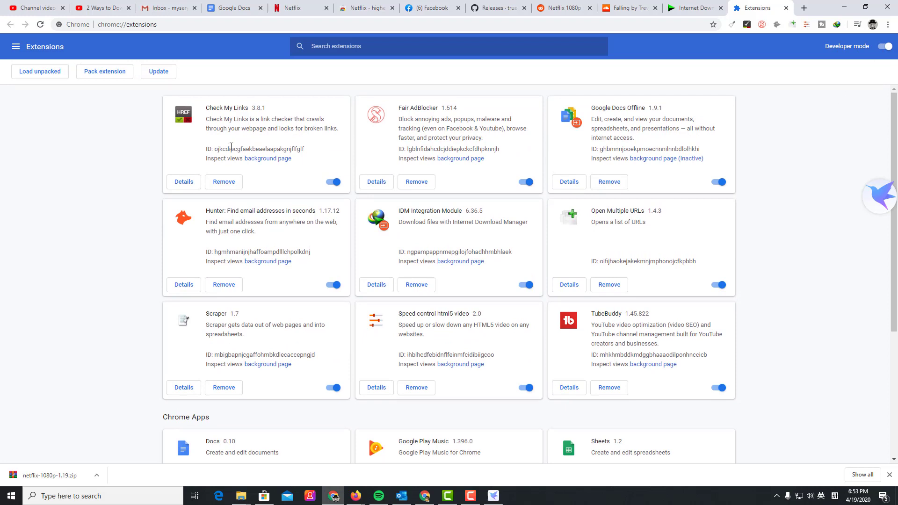
click(47, 78)
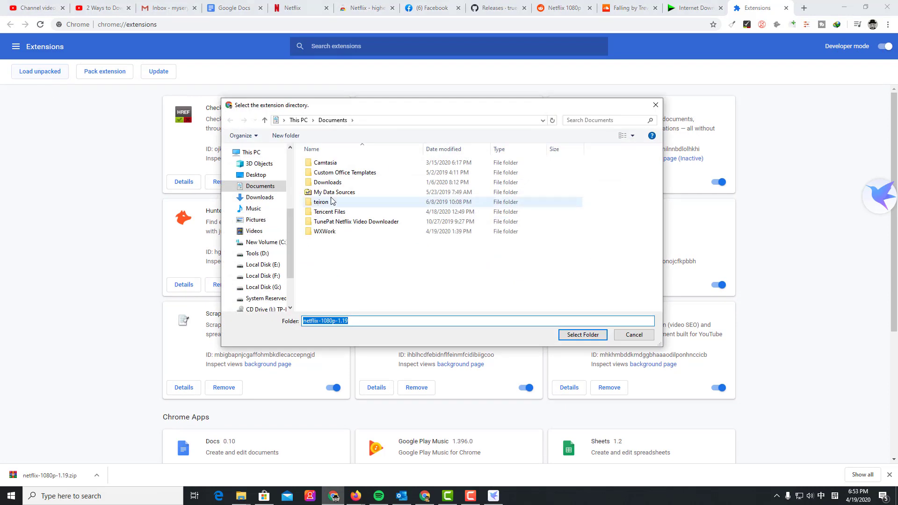
- Point the Load unpacked folder picker at the Compressed downloads folder
click(377, 120)
right_click(365, 120)
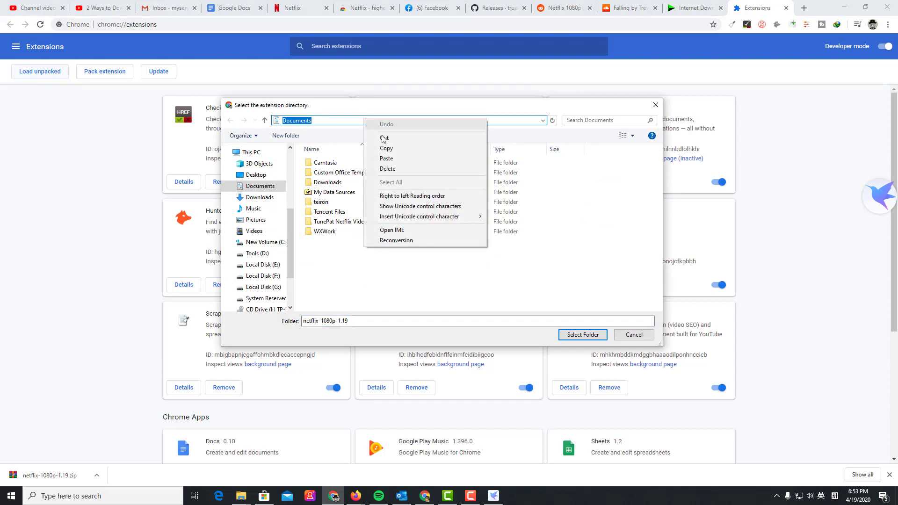
click(404, 158)
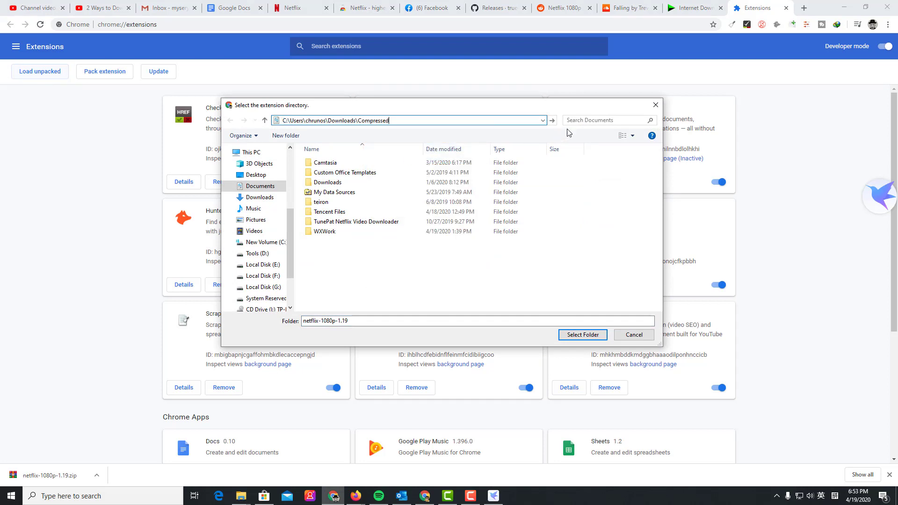
click(553, 120)
mouse_move(241, 494)
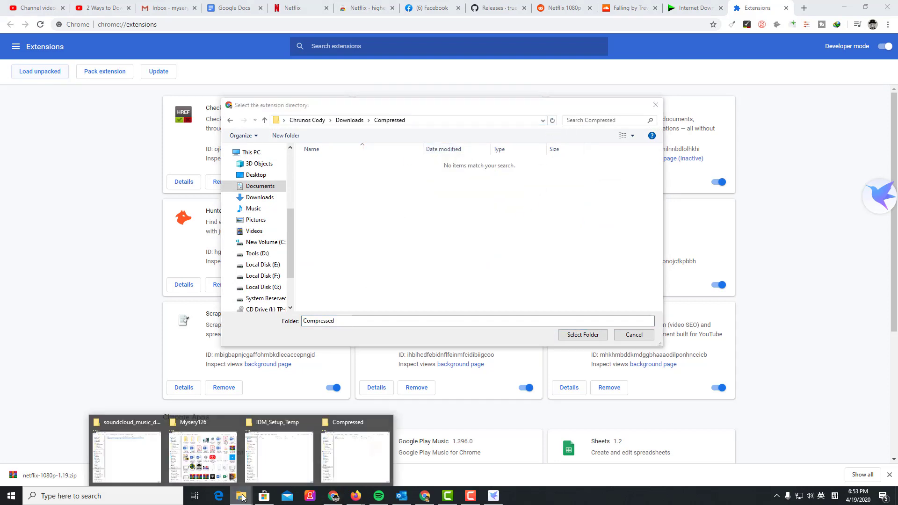
click(344, 466)
- Extract netflix-1080p-1.19.zip and select its inner netflix-1080p-1.19 subfolder
click(250, 91)
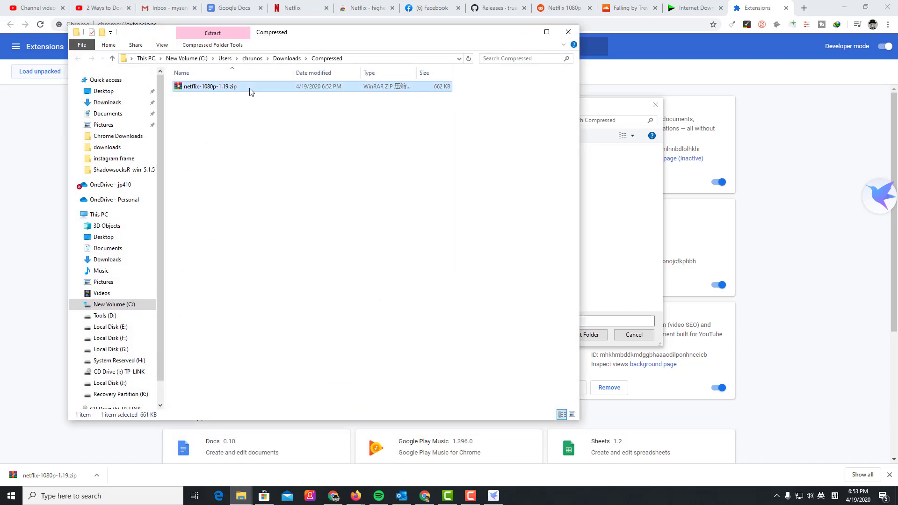
right_click(250, 91)
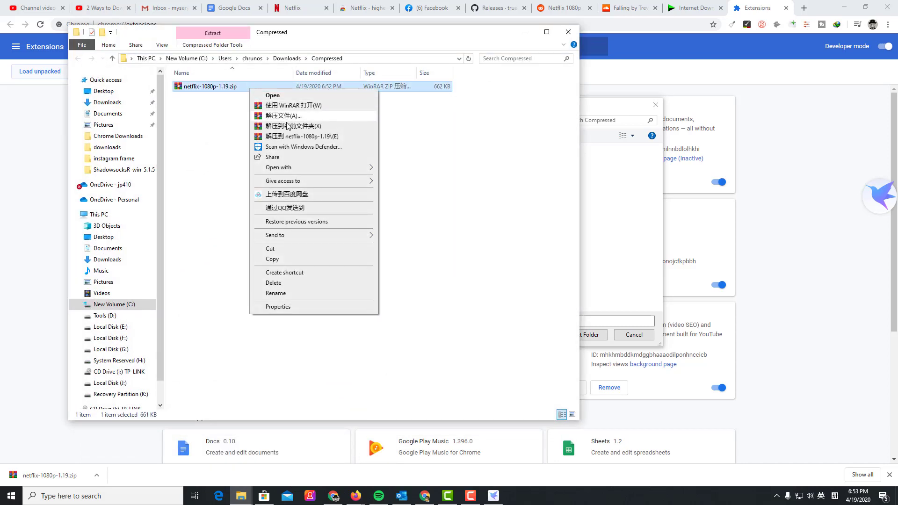
click(317, 137)
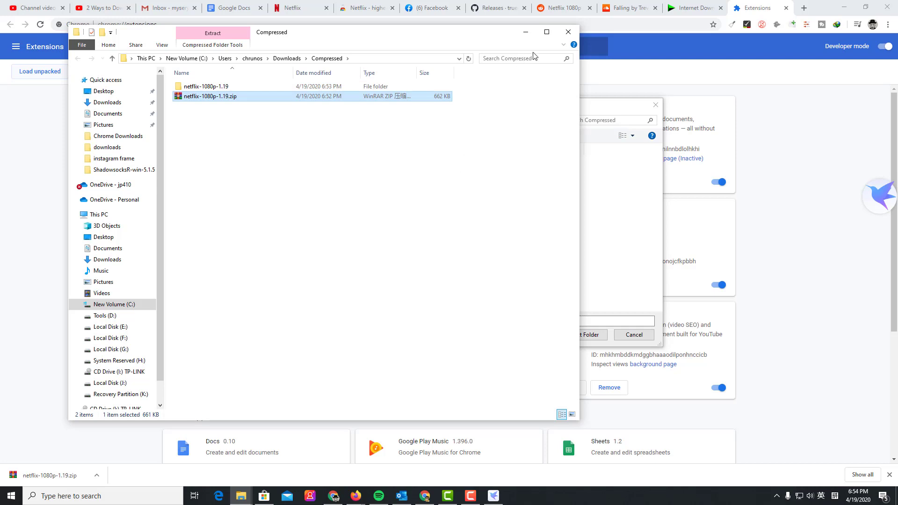
click(525, 32)
click(363, 165)
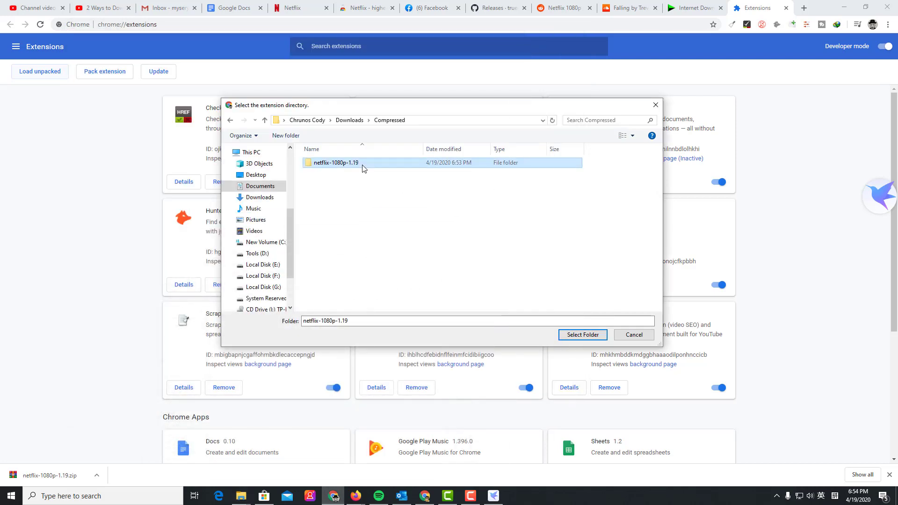
double_click(363, 163)
click(372, 166)
- Load the selected folder as the Netflix 1080p 1.19 extension
click(582, 334)
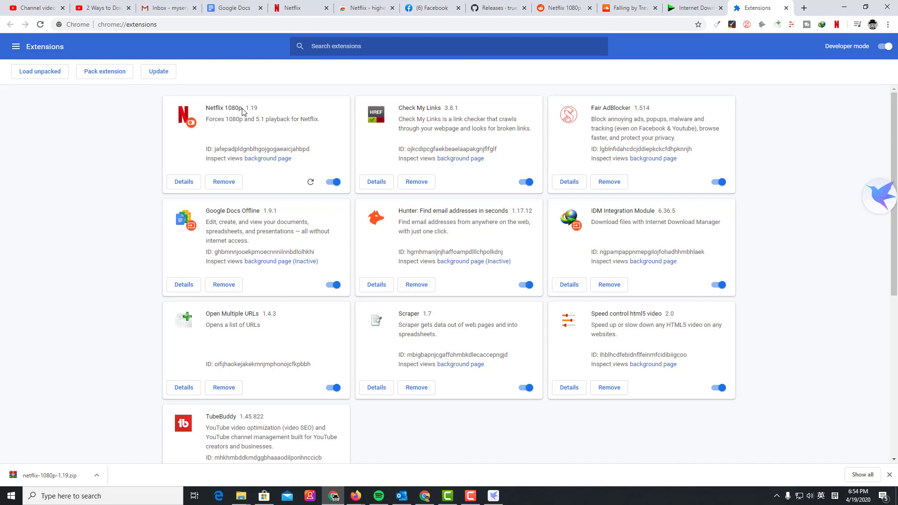
click(304, 9)
mouse_move(512, 118)
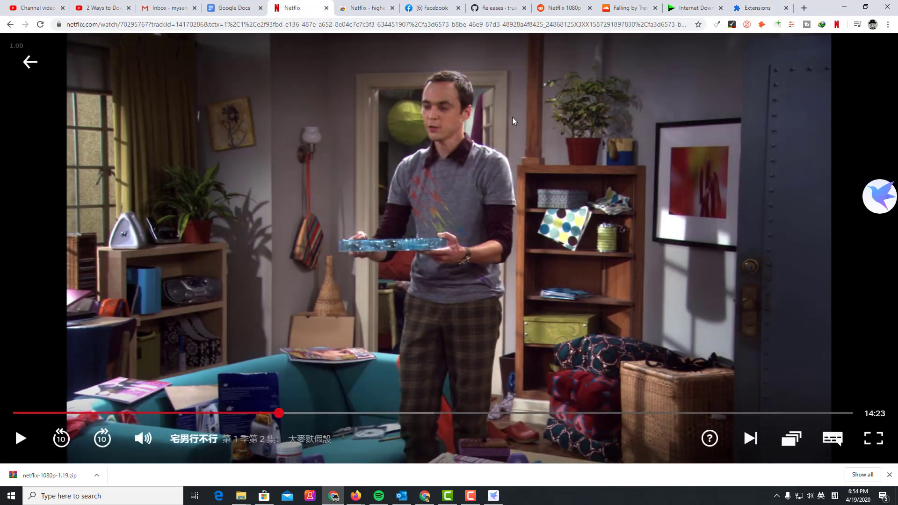
- Save Netflix 1080p options with 5.1 audio and best bitrate, then return to Netflix
right_click(837, 27)
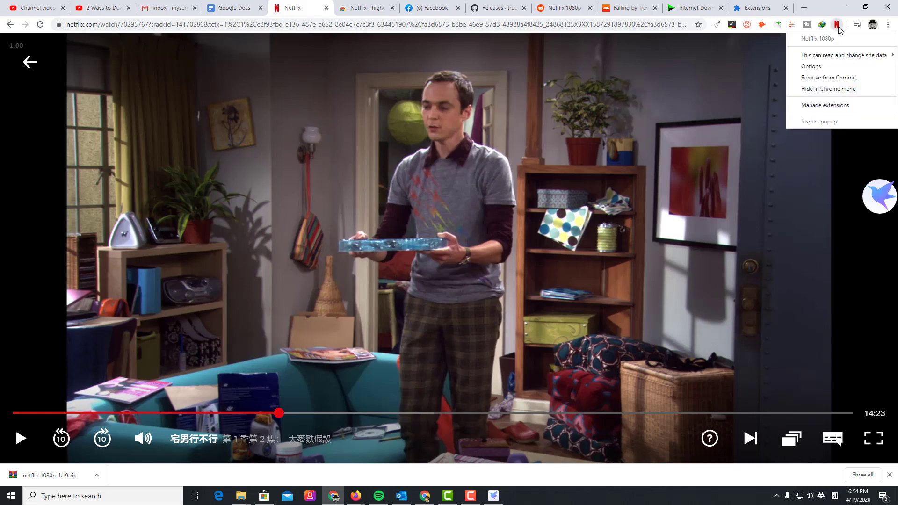
click(811, 66)
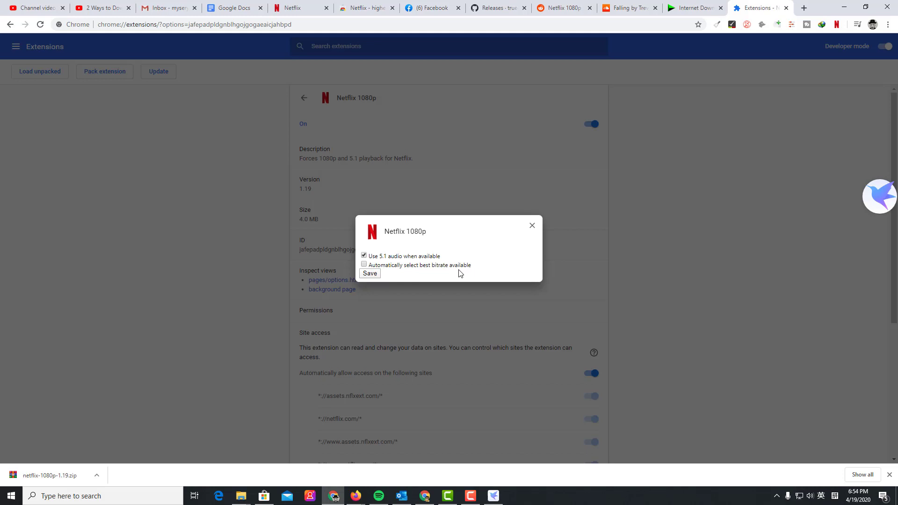
click(370, 274)
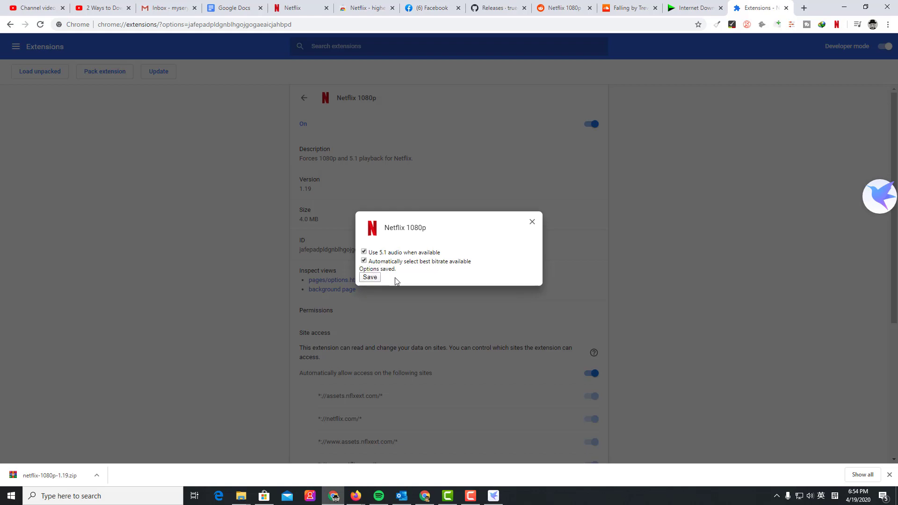
click(546, 218)
scroll(538, 225, down, 5)
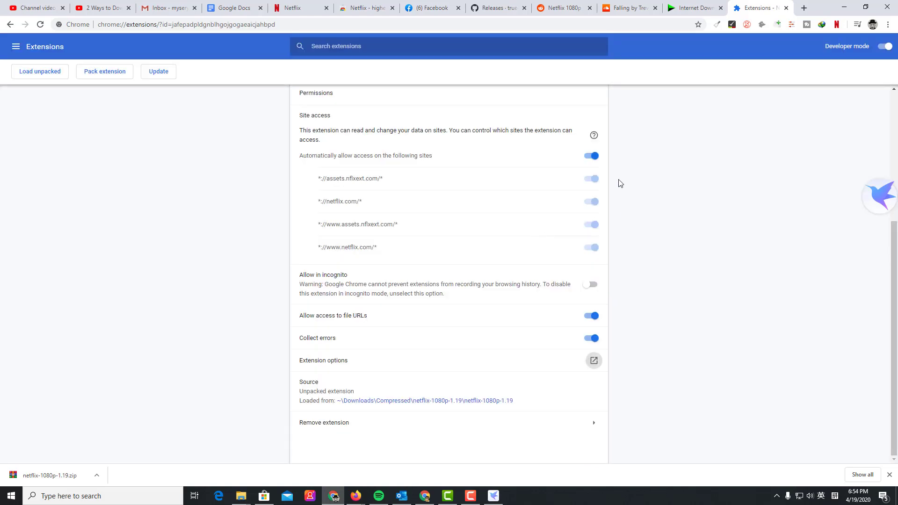
click(301, 8)
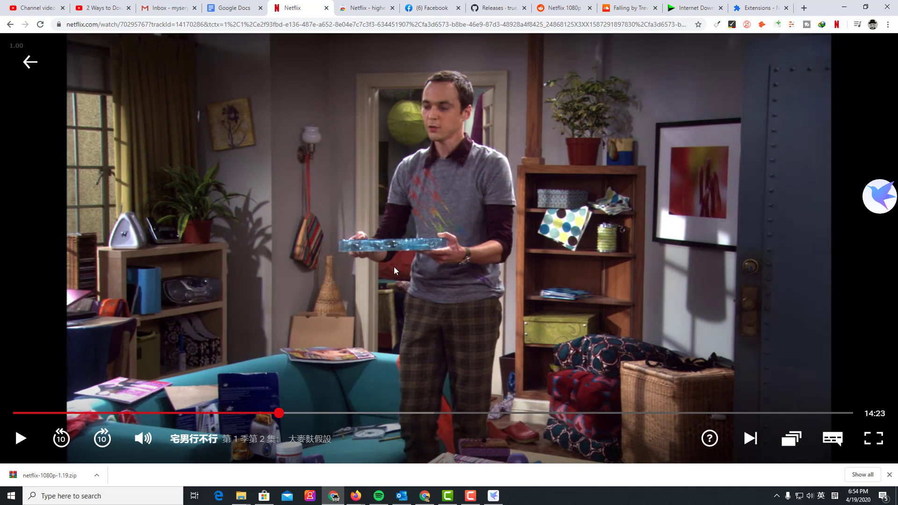
- Play the episode and reload the Netflix page in Chrome to compare with Firefox
click(21, 438)
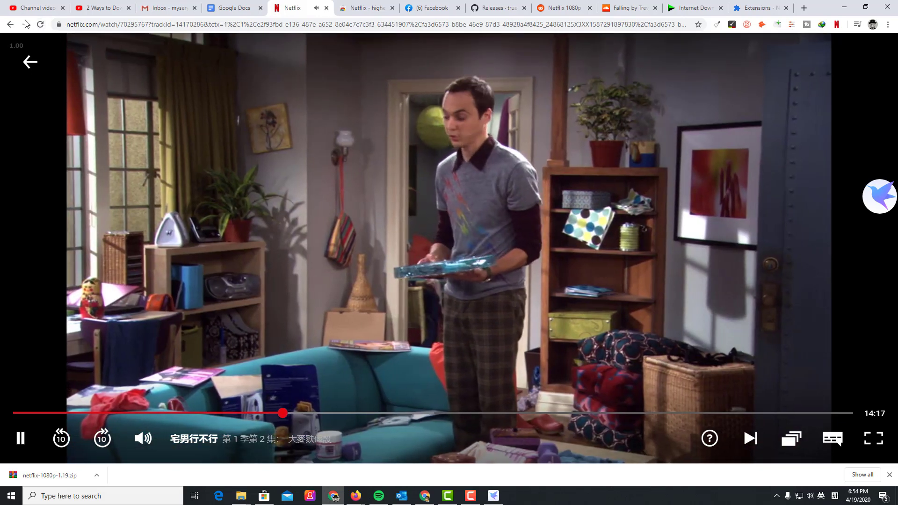
click(40, 24)
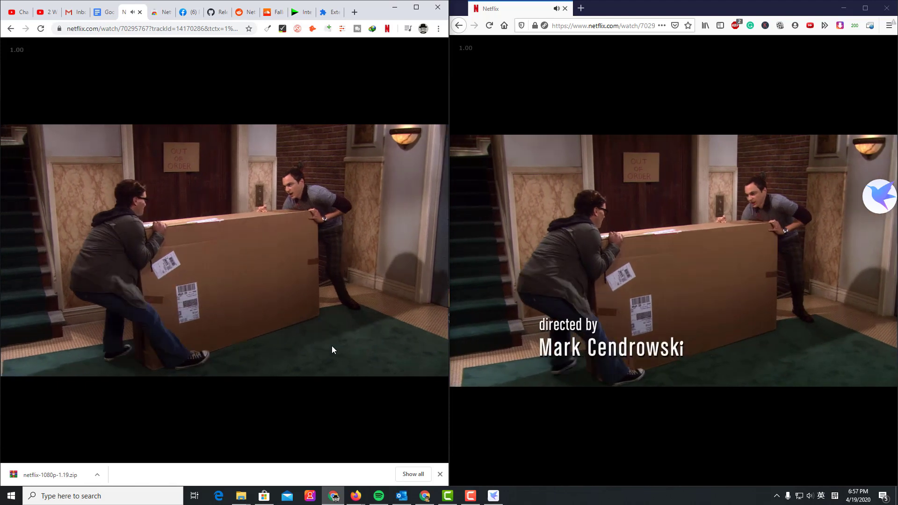
- Shrink the Firefox window, pause the episode in both browsers, and minimize Firefox
drag(608, 6, 495, 35)
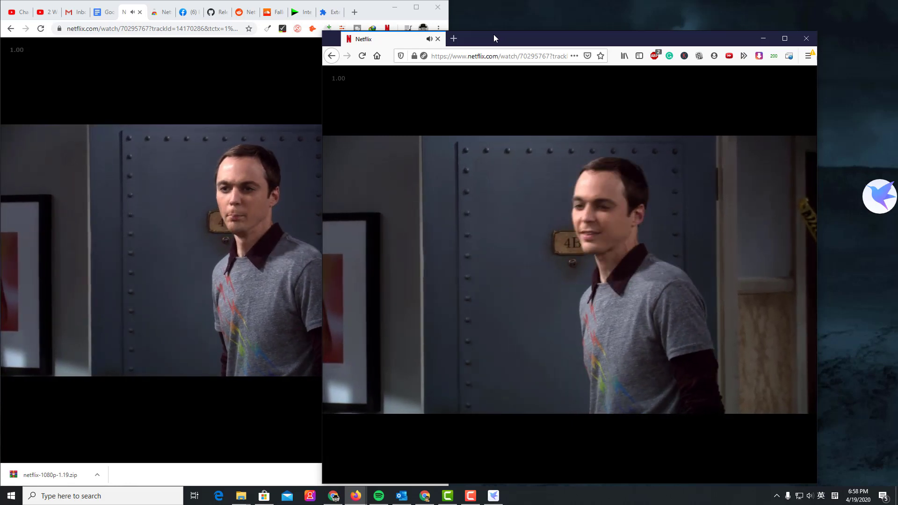
drag(494, 35, 483, 26)
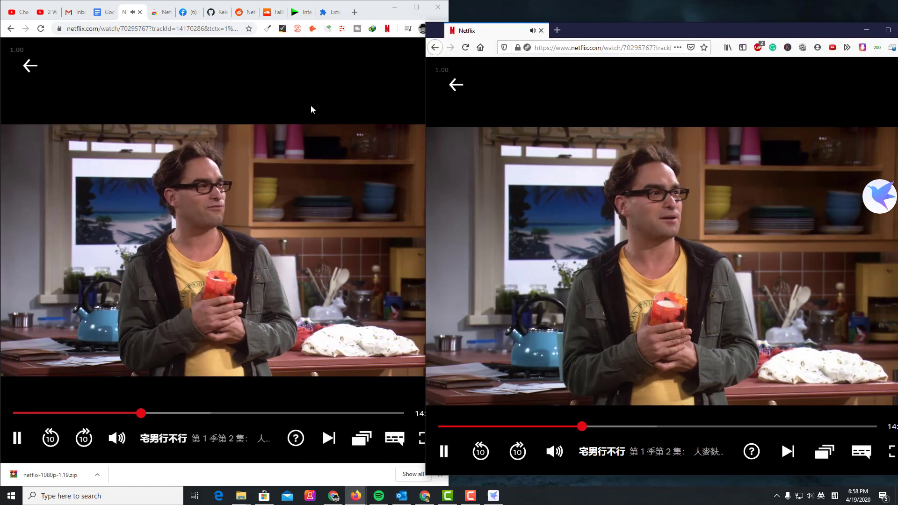
click(280, 199)
click(656, 238)
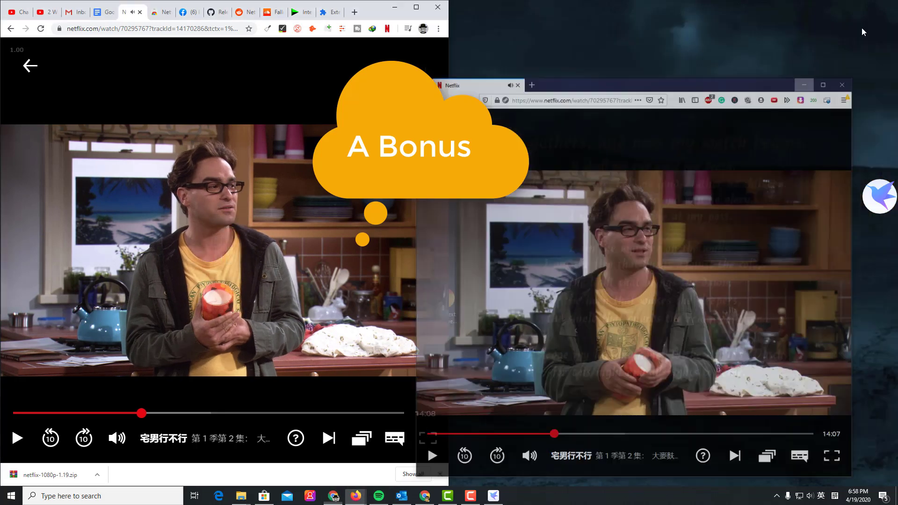
click(865, 30)
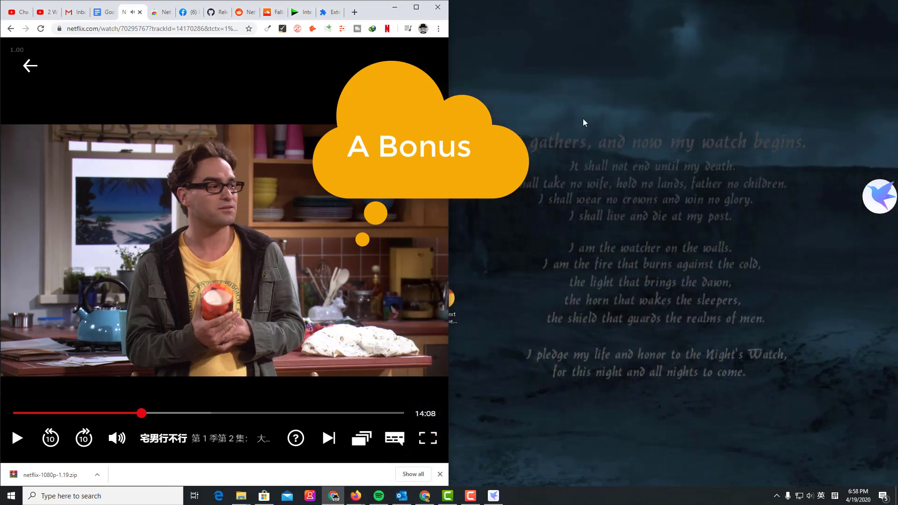
- Maximize Chrome, download the SoundCloud Music Downloader 6.0.7 zip from addoncrop, and open its folder
click(415, 7)
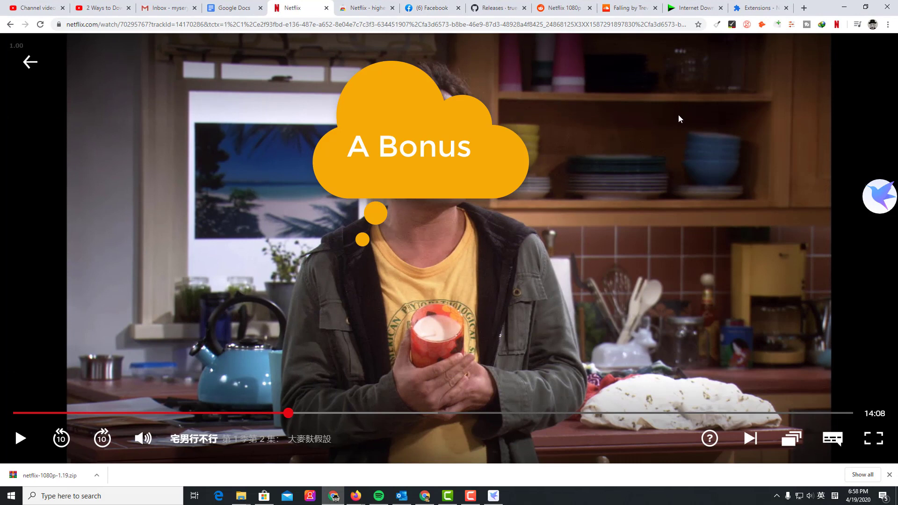
click(624, 4)
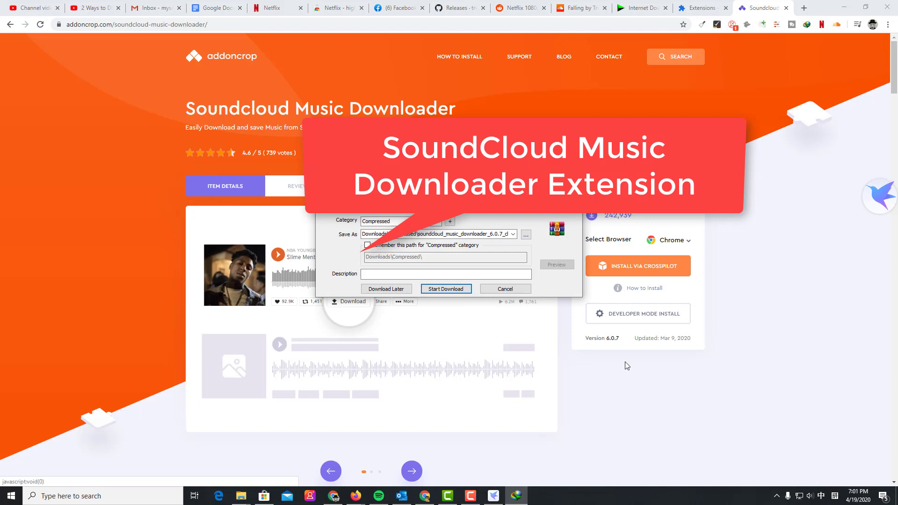
click(444, 292)
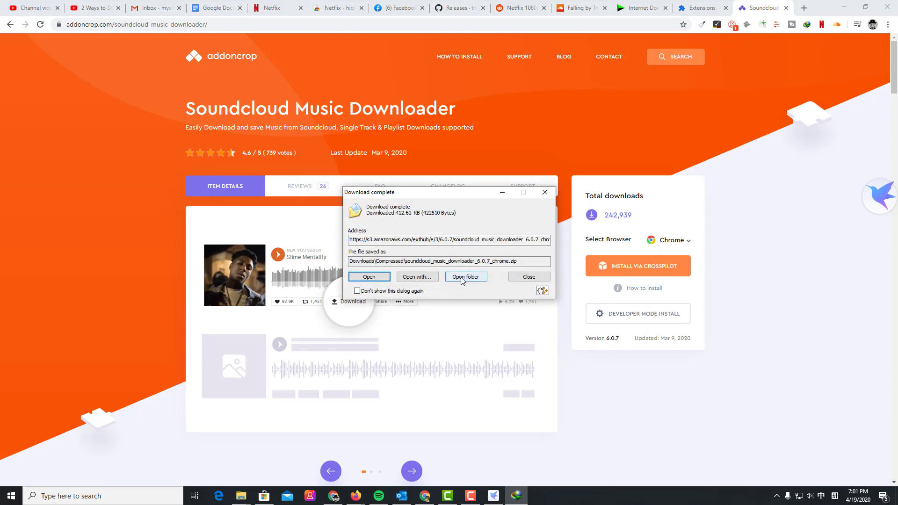
click(461, 277)
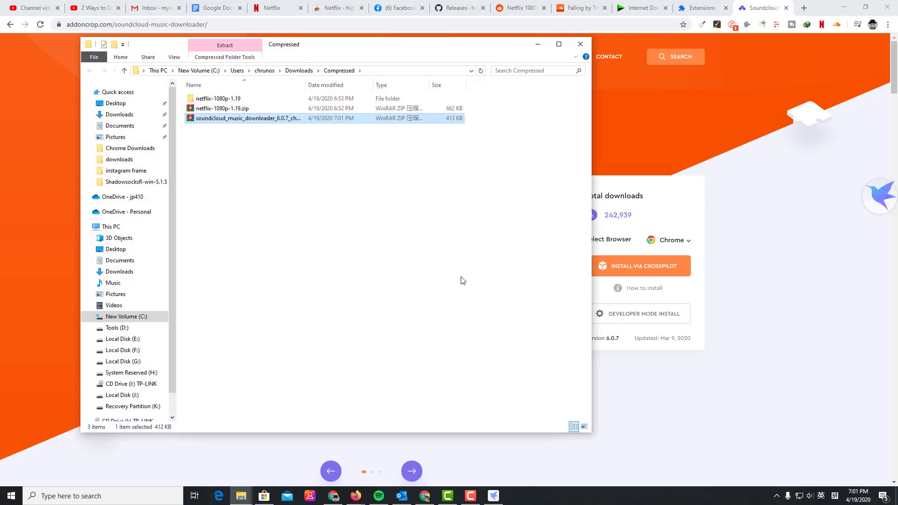
- Extract the SoundCloud downloader zip and copy the Compressed folder path
right_click(266, 122)
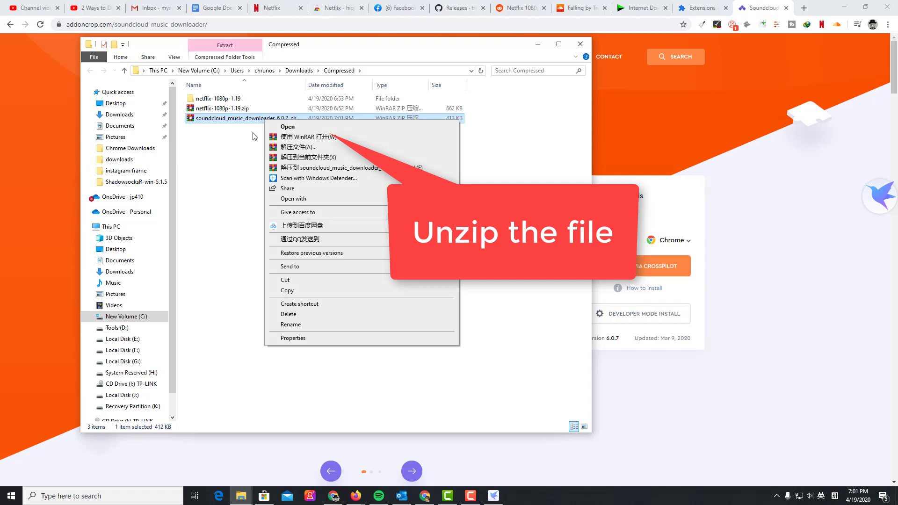
click(340, 170)
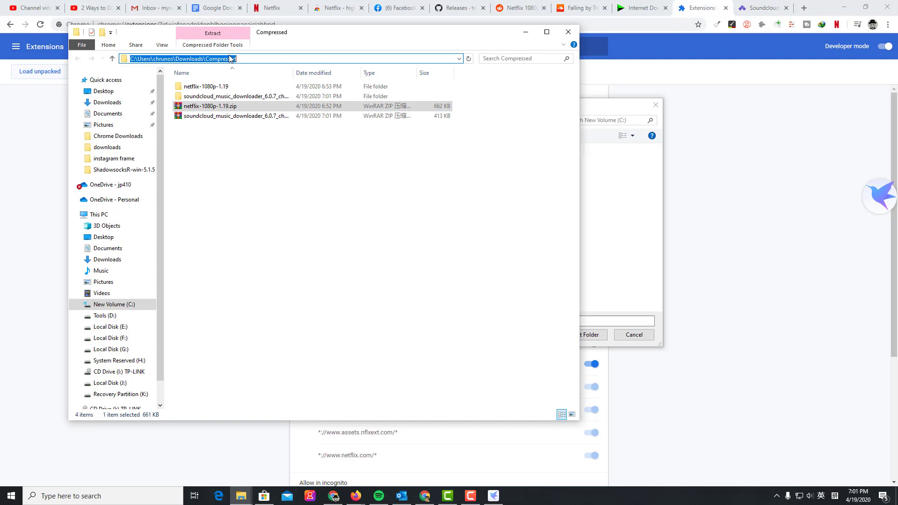
right_click(224, 59)
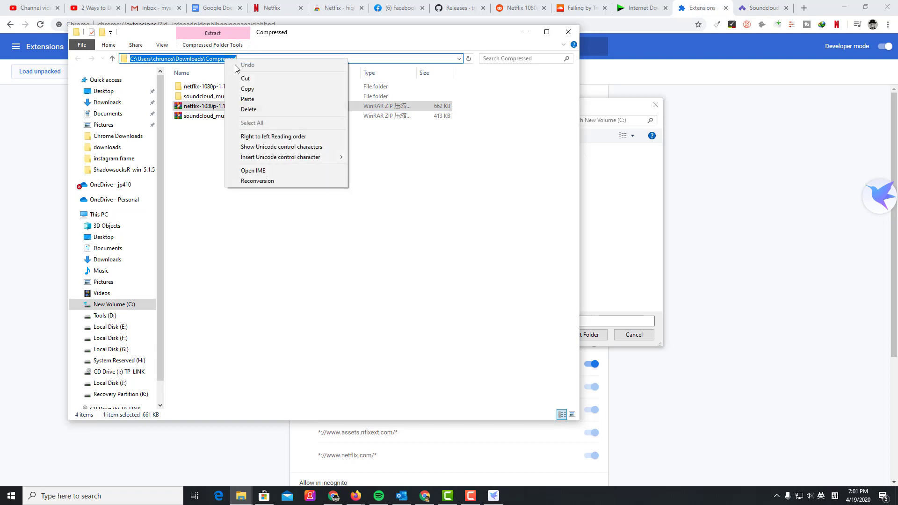
click(253, 89)
key(alt+Tab)
- Paste the Compressed folder path into the extension picker and navigate there
click(391, 120)
right_click(389, 120)
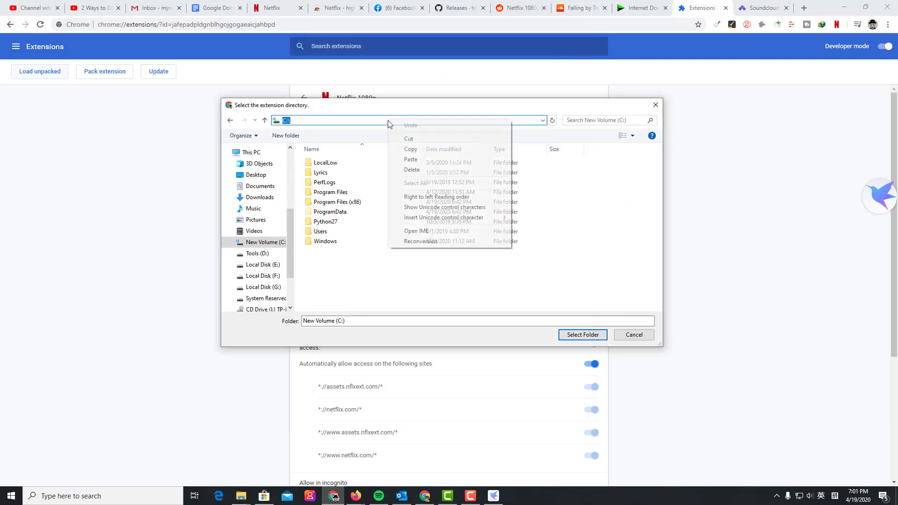
click(410, 160)
key(Return)
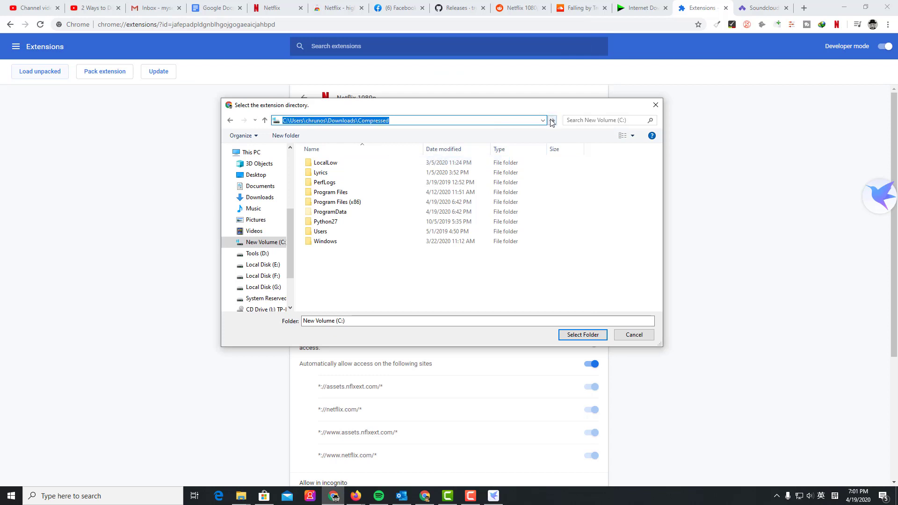
click(337, 172)
- Load the soundcloud_music_downloader folder, download 'Falling' as MP3, then go to SoundCloud Home
double_click(337, 172)
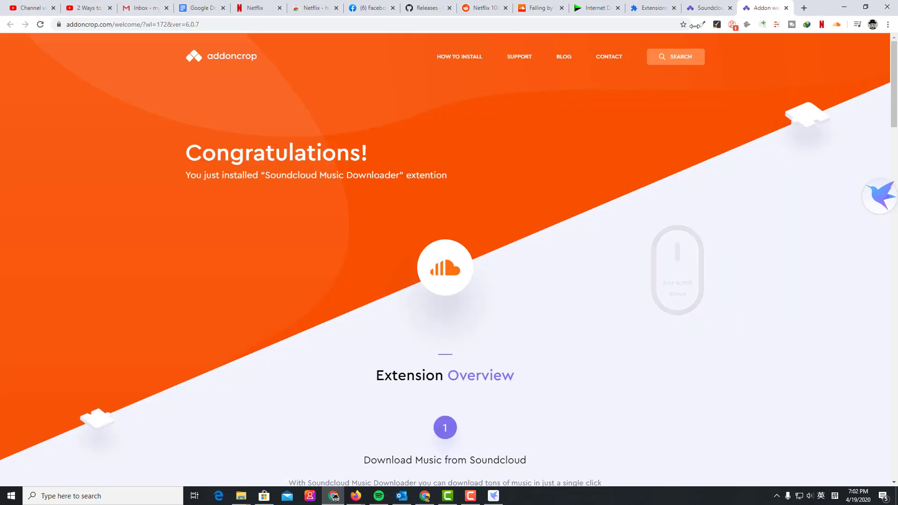
click(540, 8)
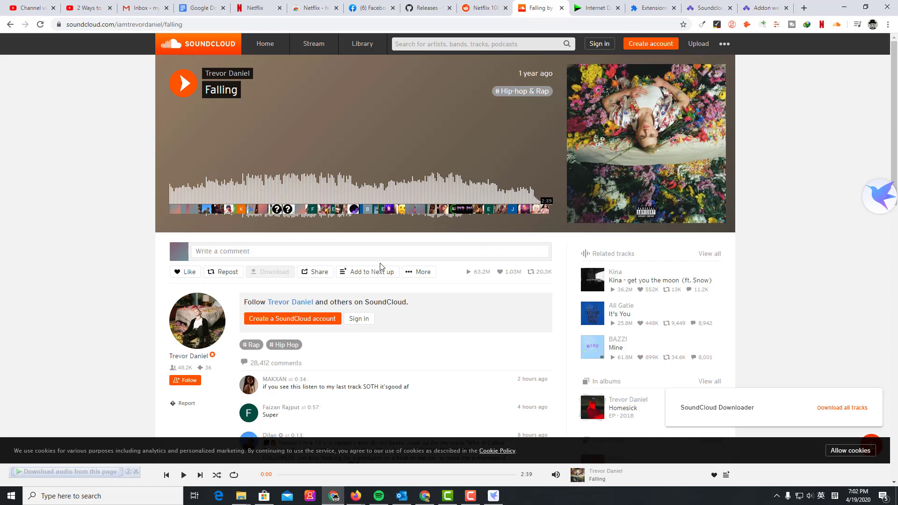
click(40, 24)
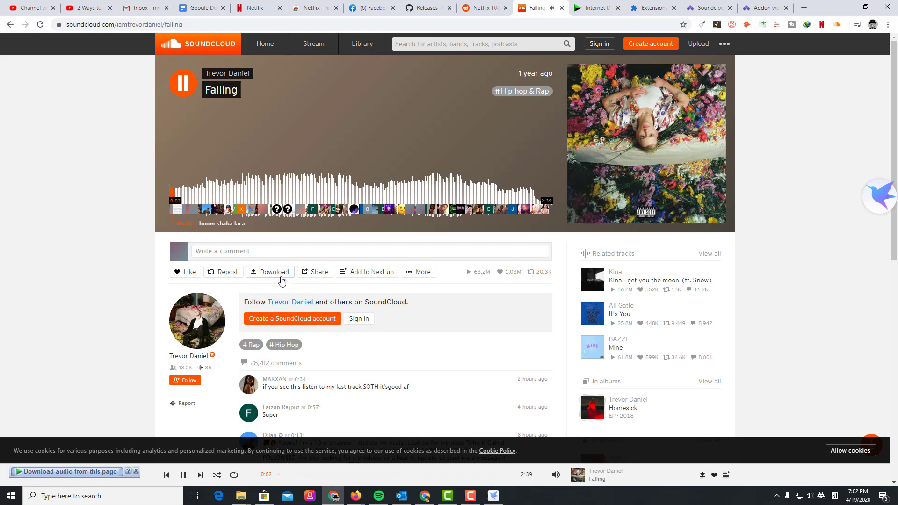
click(275, 273)
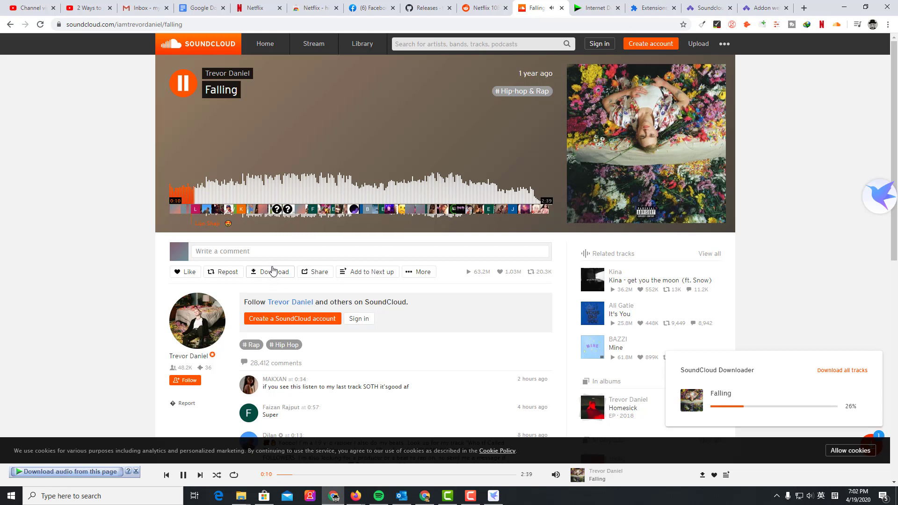
click(363, 46)
click(269, 48)
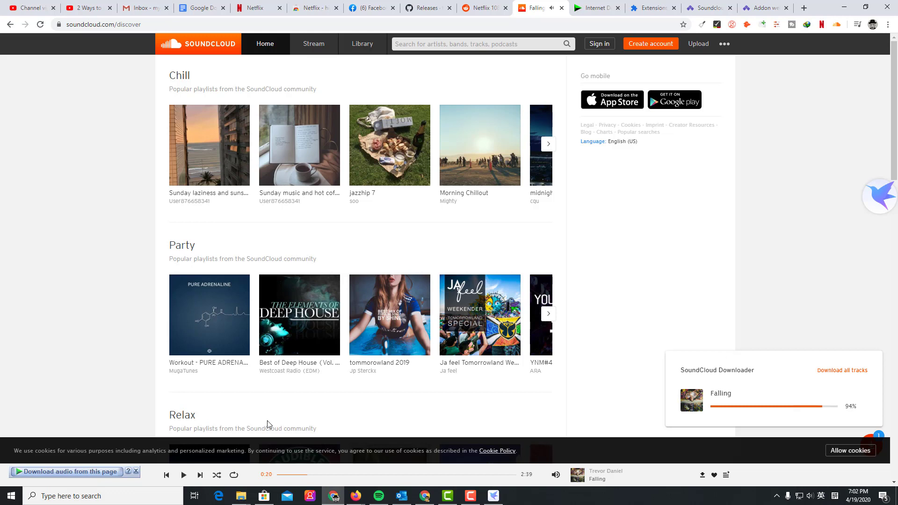
- Play the midnight lo-fi playlist from the Relax row and open its playlist page
scroll(346, 391, down, 1)
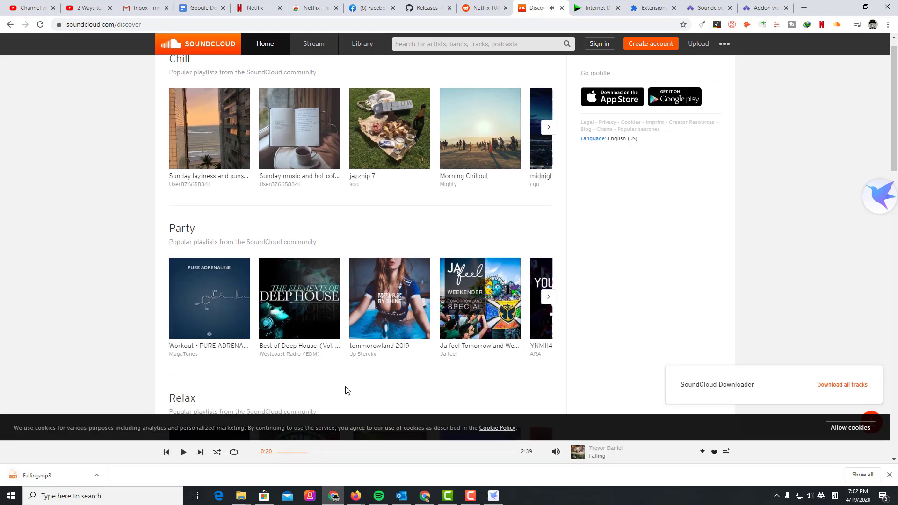
scroll(346, 390, down, 2)
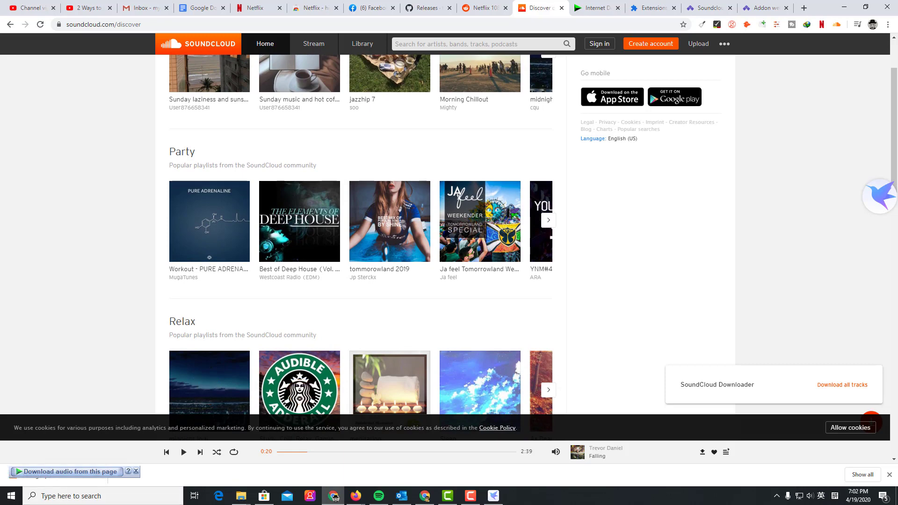
scroll(122, 280, down, 3)
scroll(122, 281, down, 1)
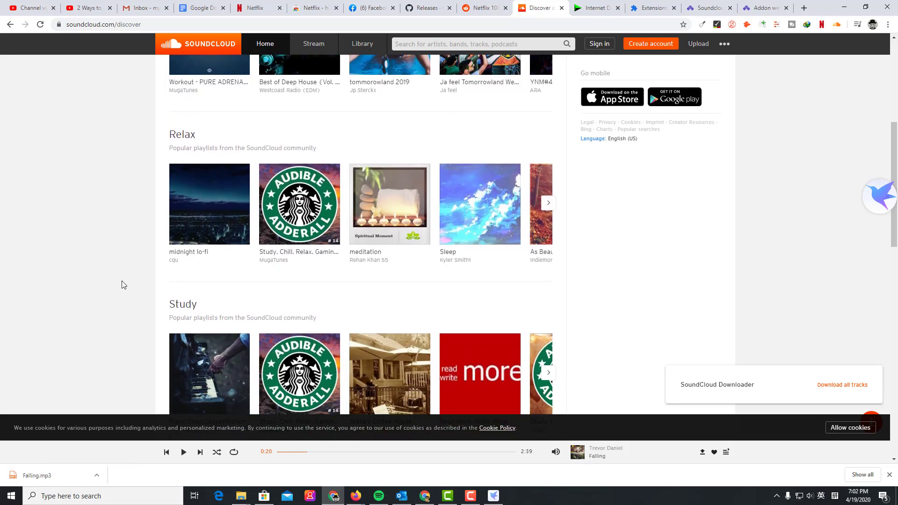
click(218, 209)
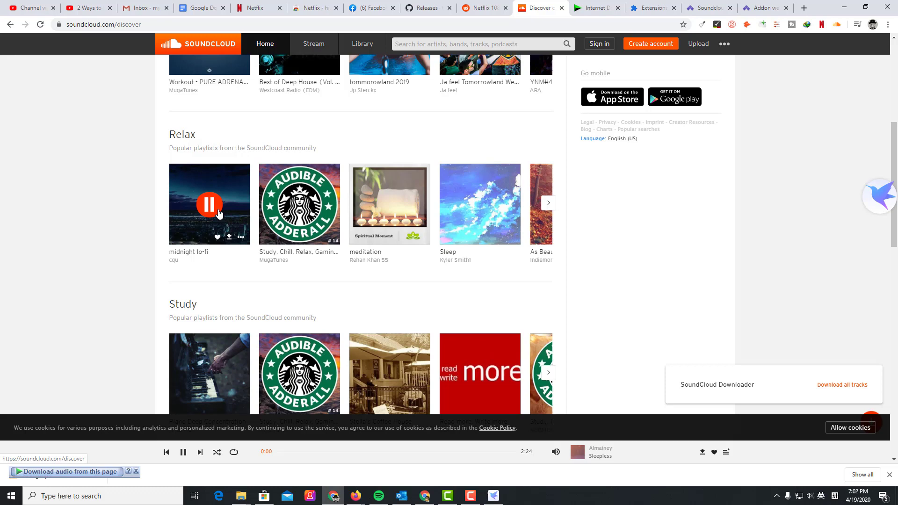
click(242, 218)
- Pause the midnight lo-fi playback in the bottom player
scroll(401, 301, down, 1)
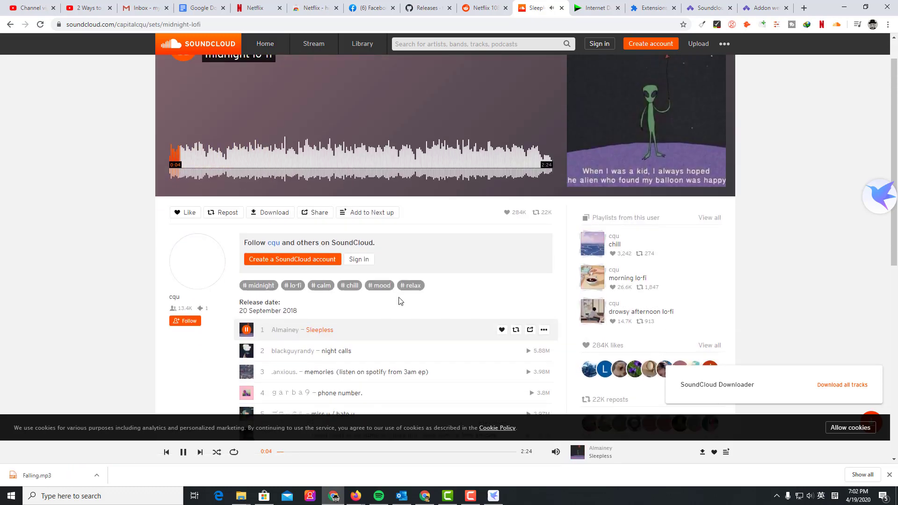
scroll(401, 301, down, 1)
scroll(401, 301, down, 2)
scroll(402, 301, up, 3)
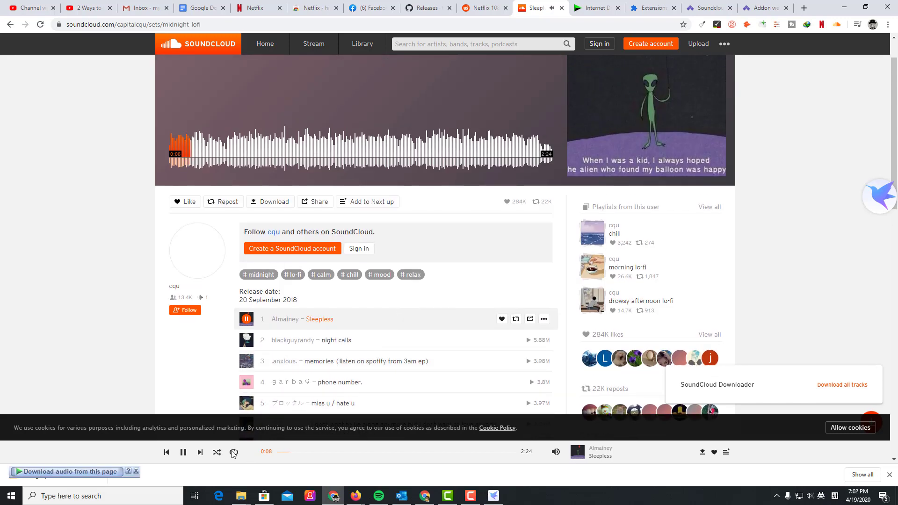
click(184, 452)
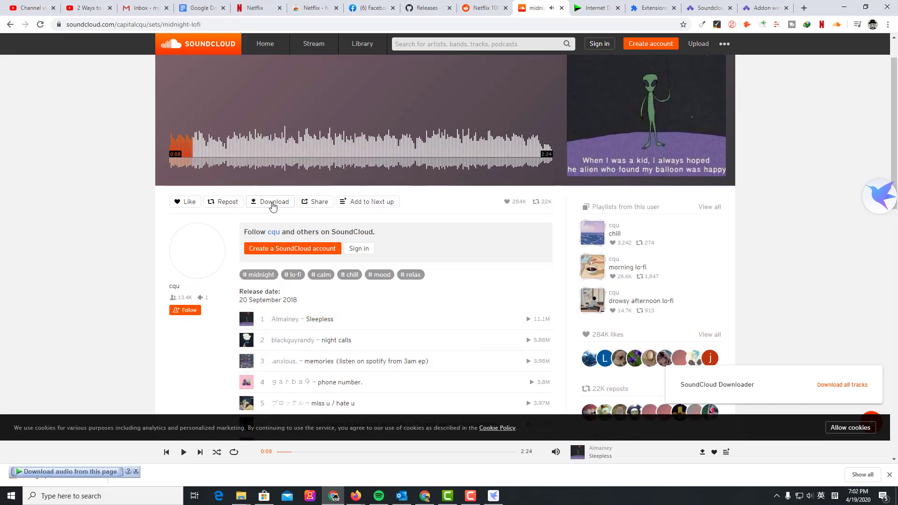
- Download all midnight lo-fi tracks as MP3s, allowing multiple files, and show the memories file in its folder
click(274, 203)
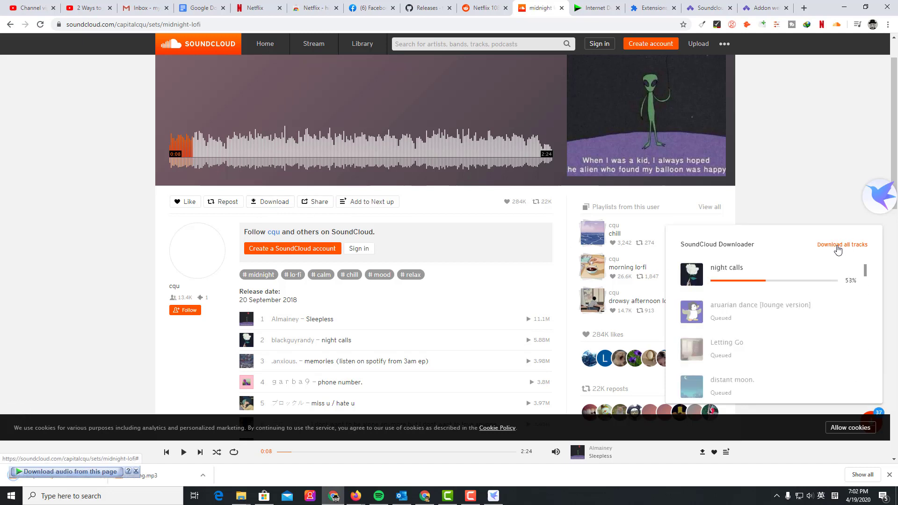
click(838, 245)
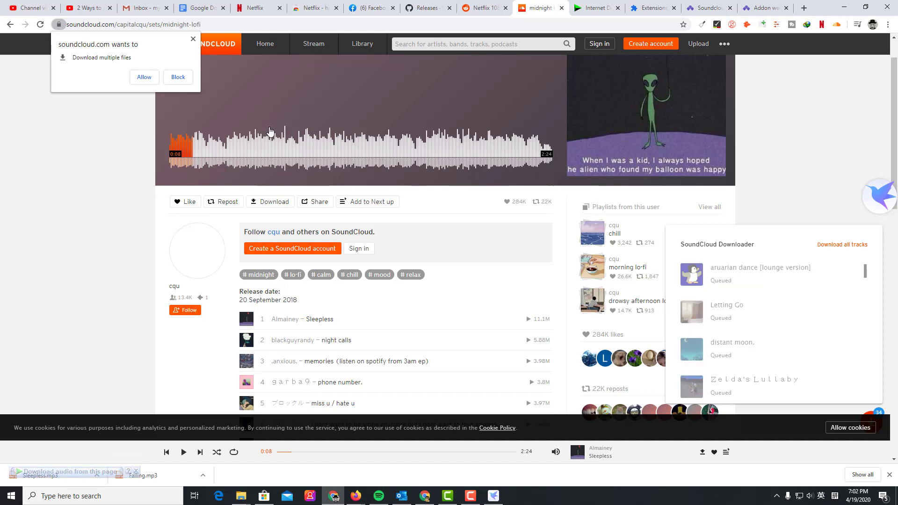
click(144, 78)
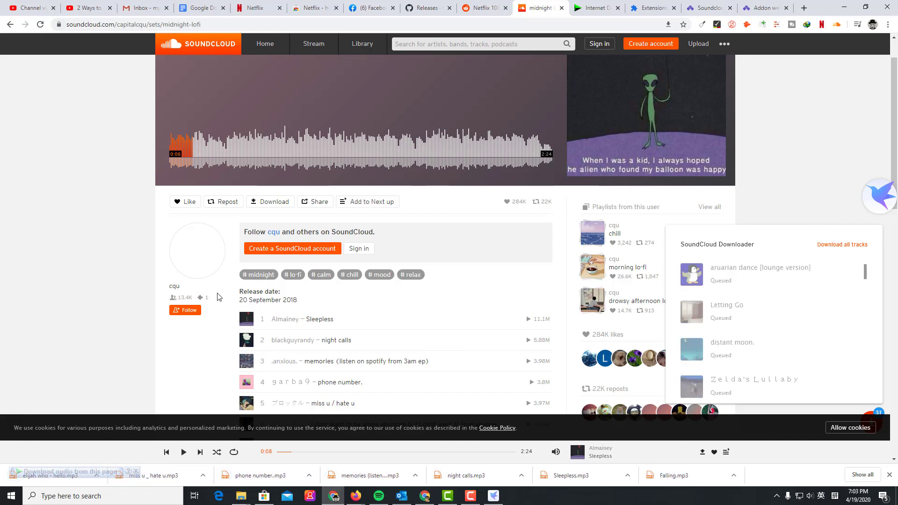
click(628, 475)
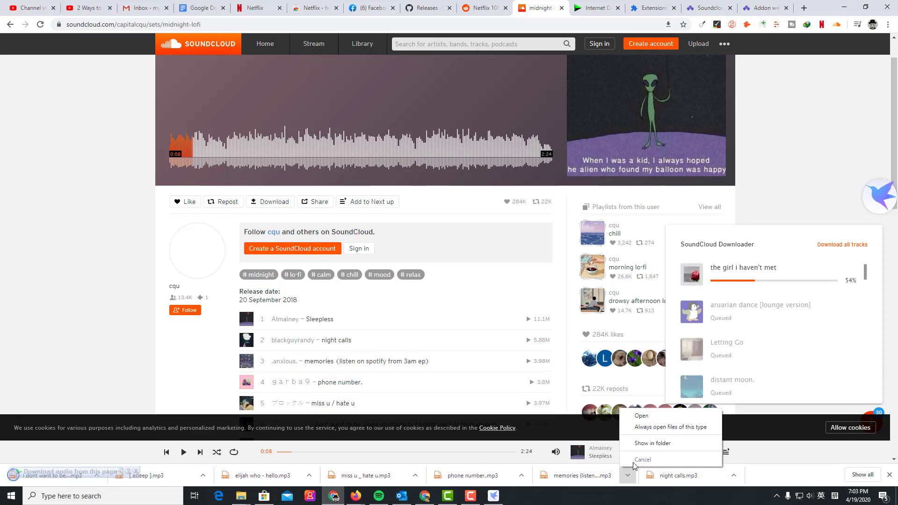
click(647, 446)
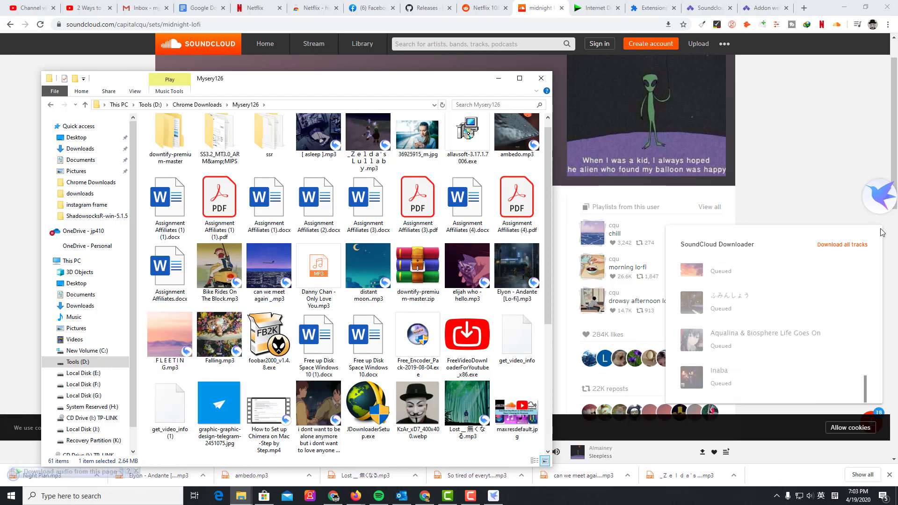
- Return to the midnight lo-fi page, allow cookies, and close the SoundCloud Downloader panel
click(845, 209)
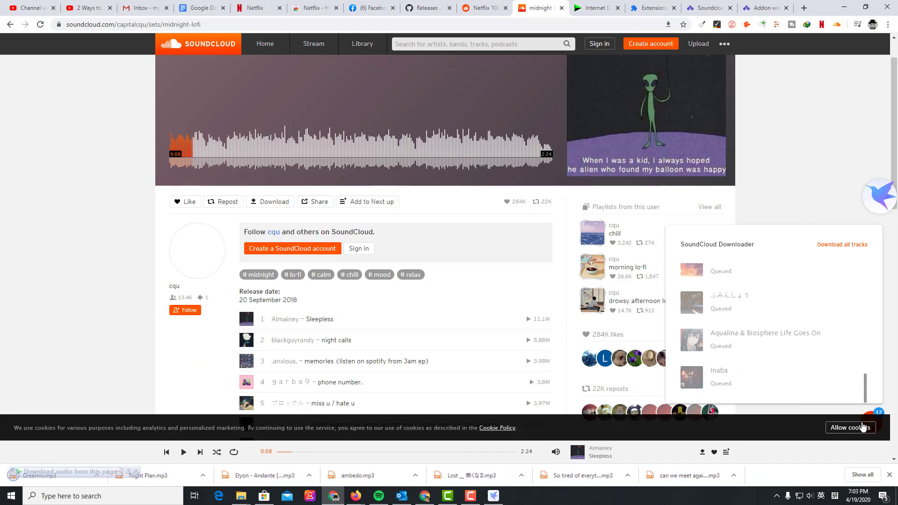
click(860, 428)
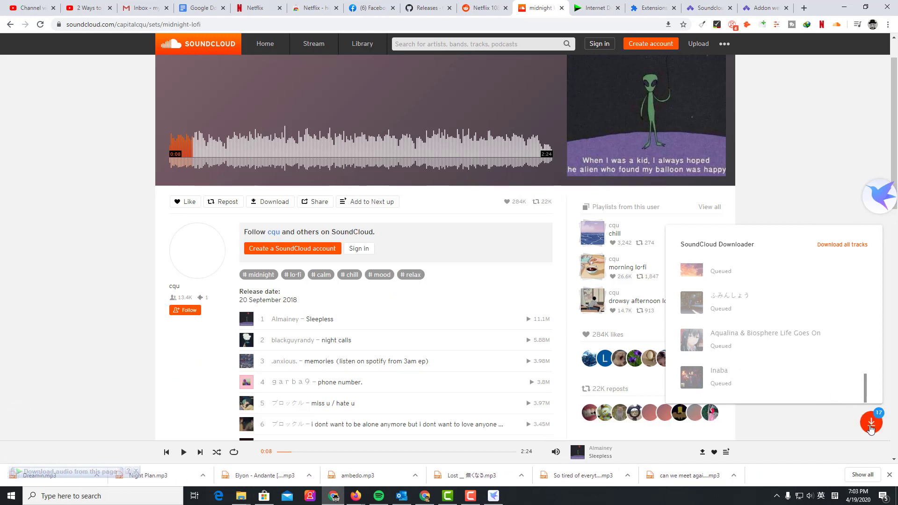
click(872, 424)
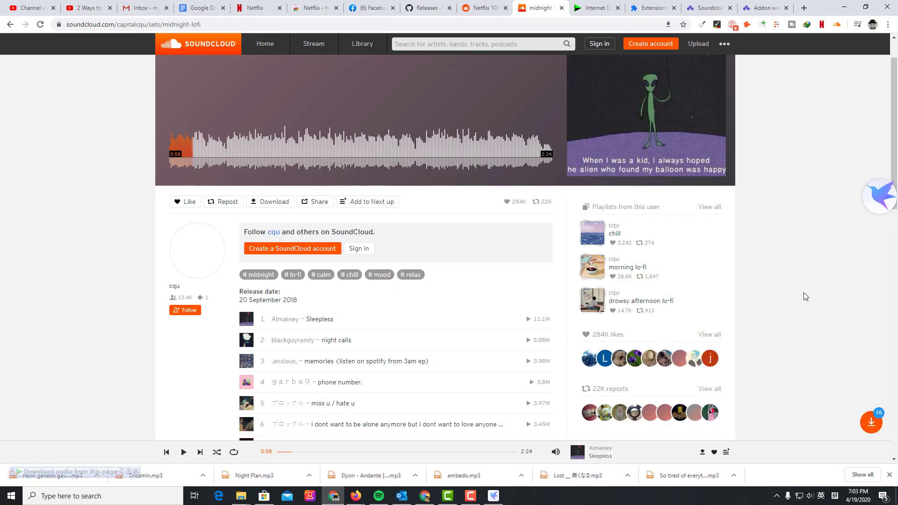